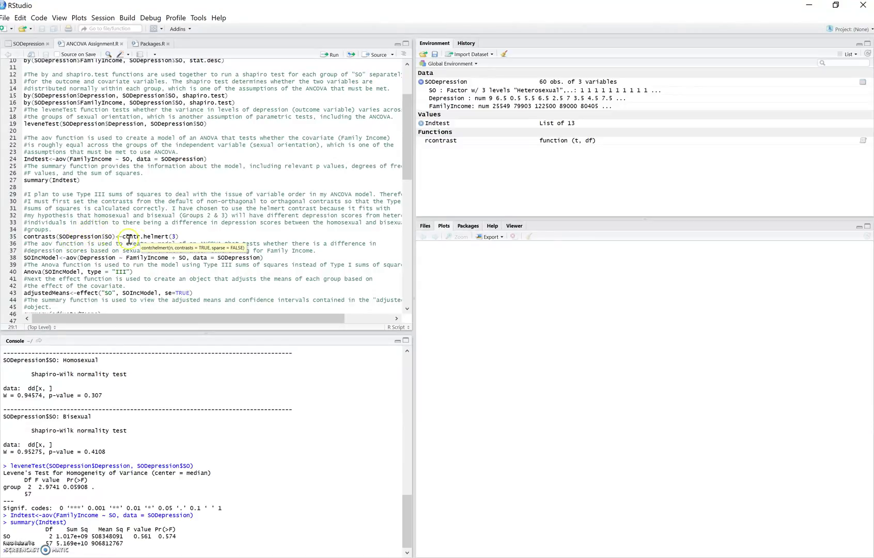
Run the script line that assigns contr.helmert(3) contrasts to SODepression$SO.
click(105, 236)
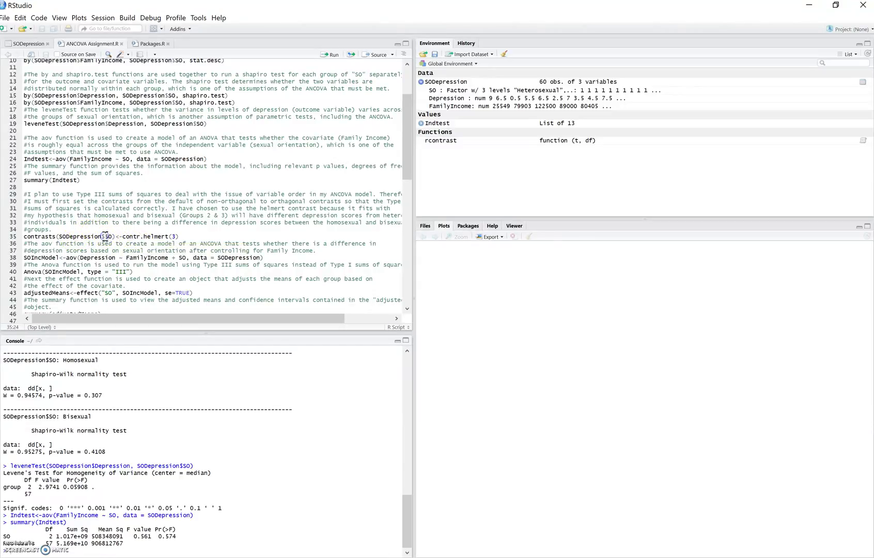
click(331, 56)
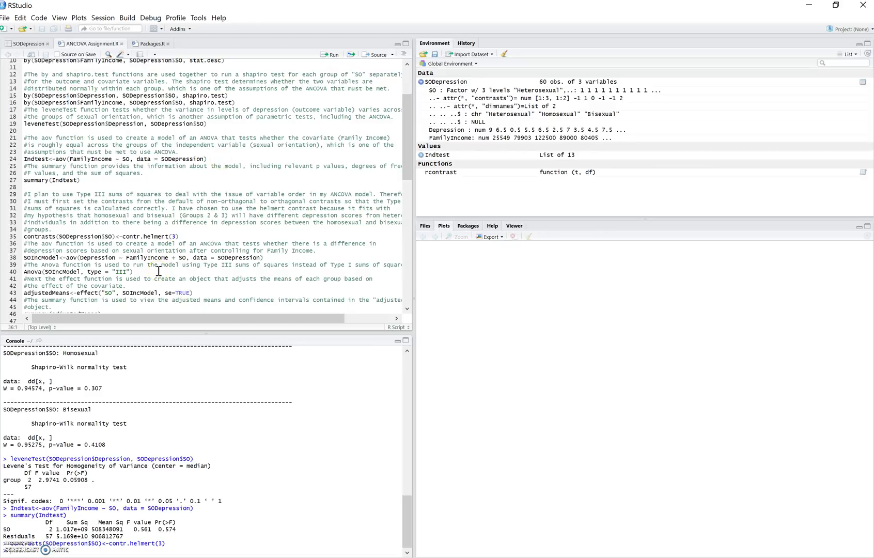
Run the SOIncModel line fitting Depression on FamilyIncome and SO, and run its Anova with type "III".
scroll(158, 271, down, 3)
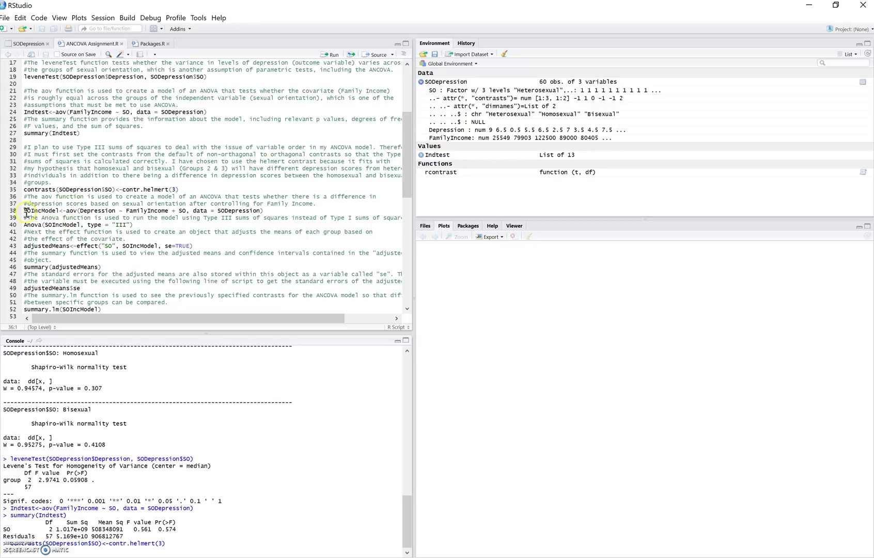
click(85, 211)
click(332, 55)
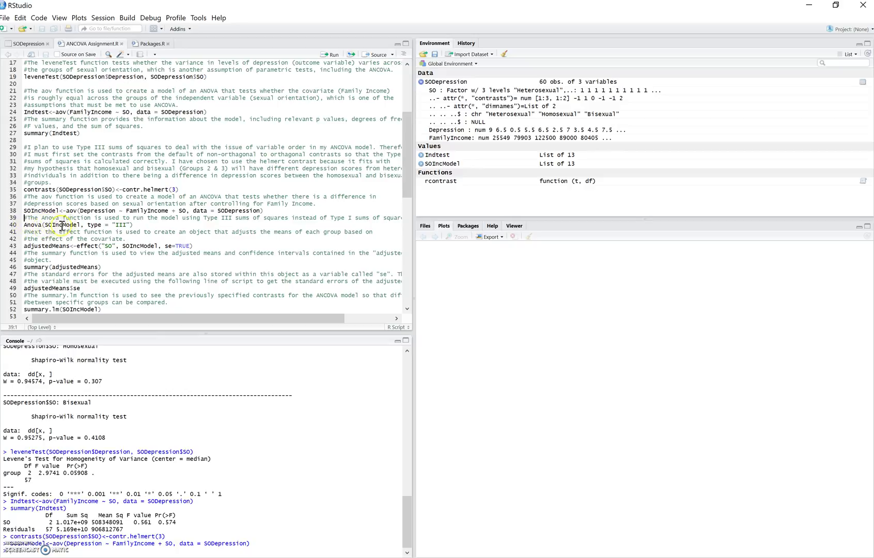
click(123, 224)
click(335, 56)
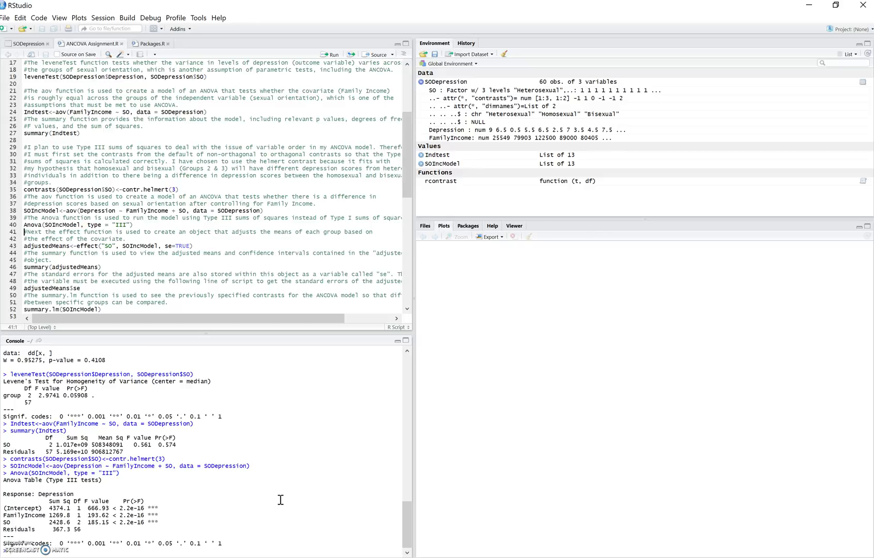
Review the console's per-group descriptive statistics for Depression and FamilyIncome, the normality tests and the Type III Anova table.
scroll(280, 500, up, 10)
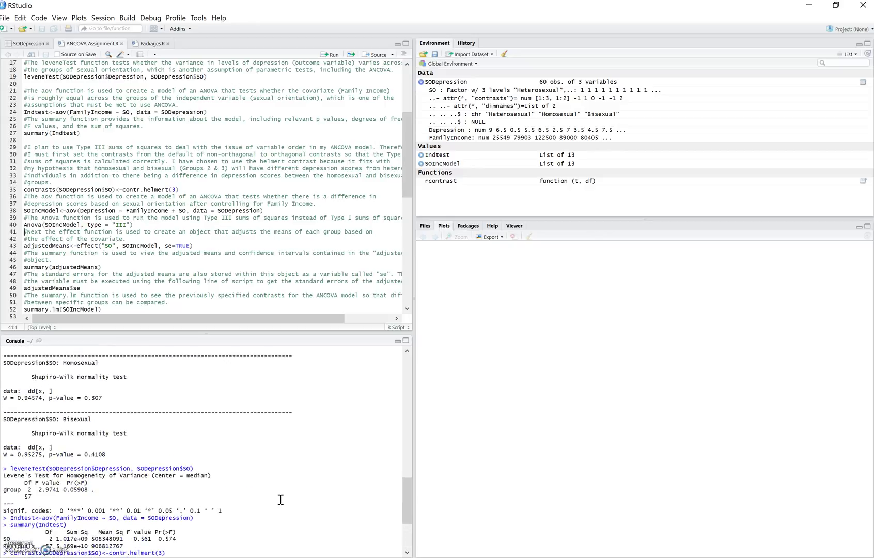
scroll(281, 500, up, 10)
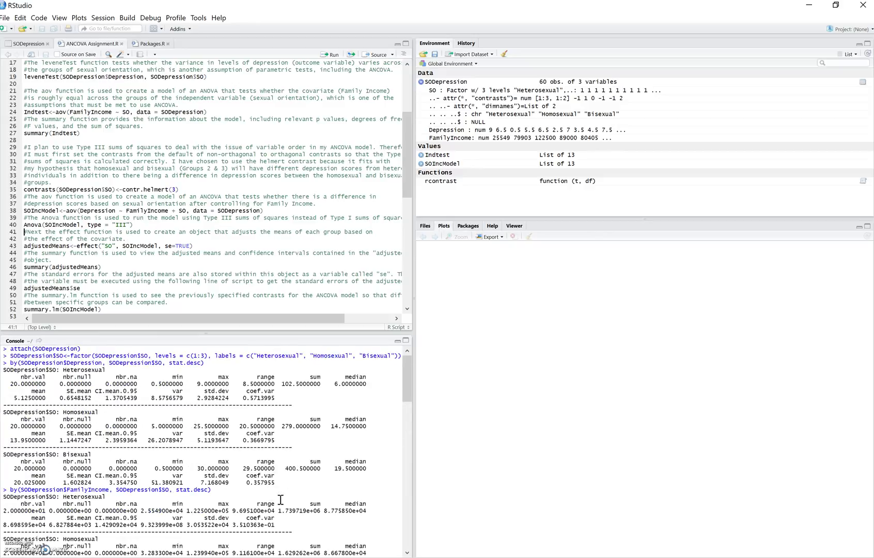
scroll(281, 499, down, 1)
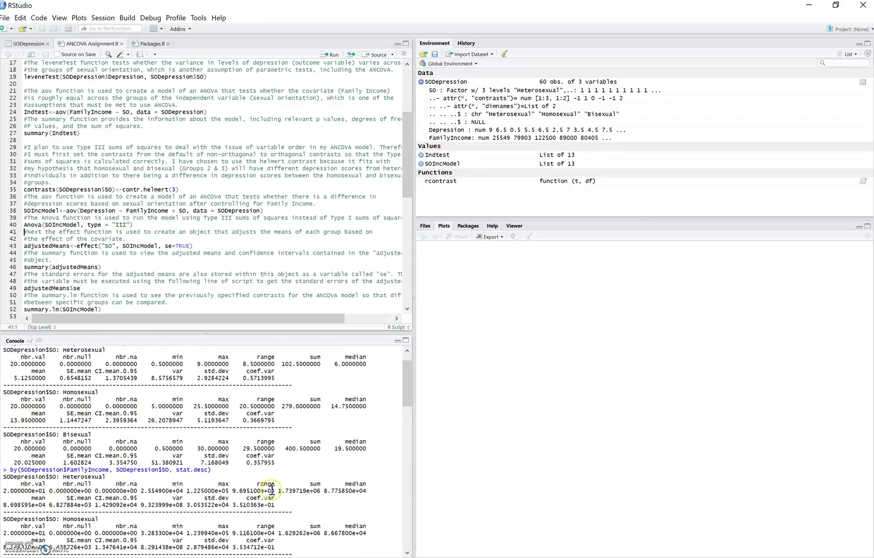
scroll(272, 490, down, 1)
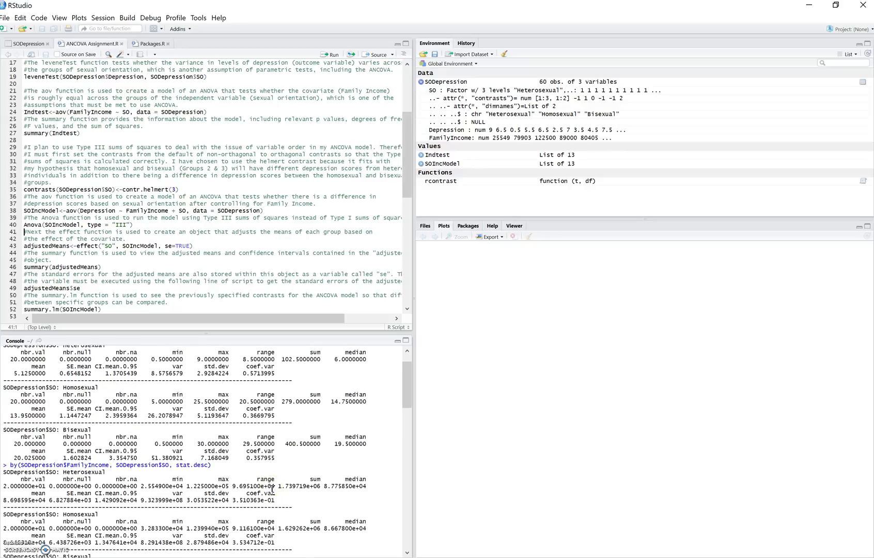
scroll(37, 361, up, 2)
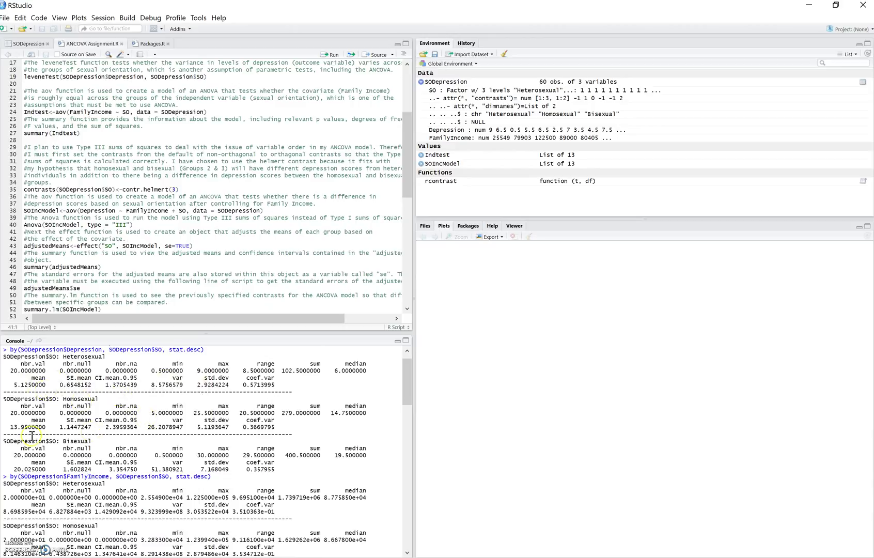
scroll(353, 501, down, 10)
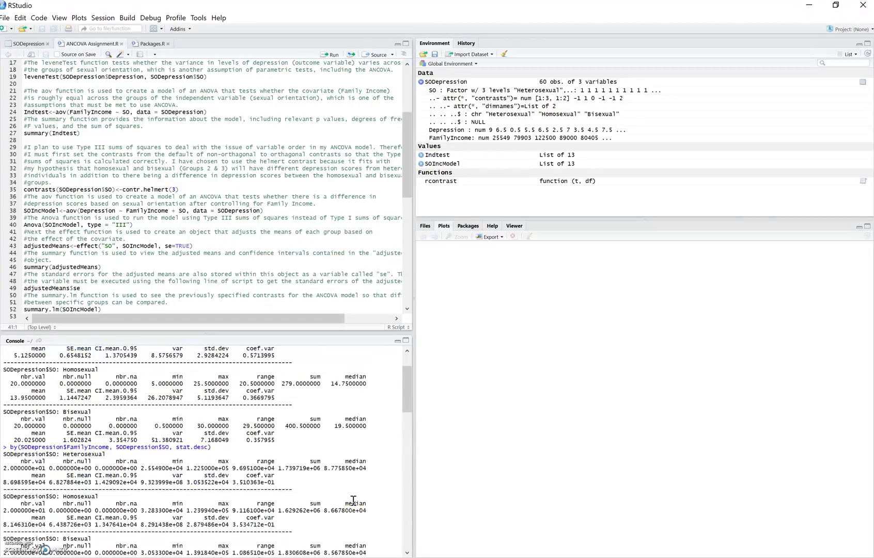
scroll(353, 500, down, 7)
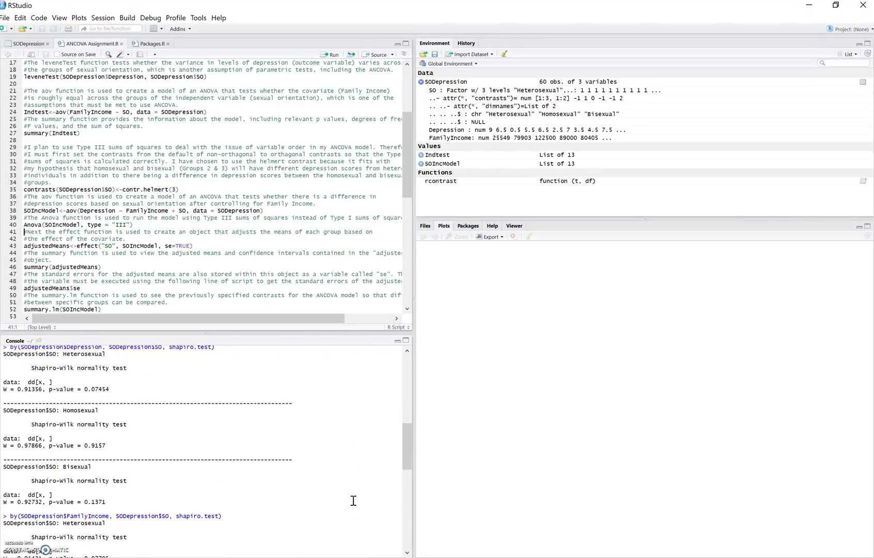
scroll(353, 500, down, 8)
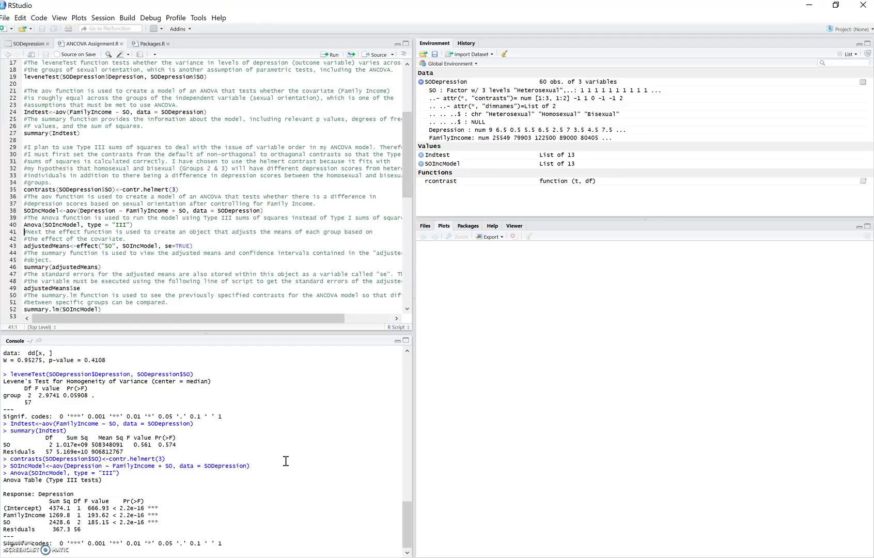
Run the adjustedMeans effect line for SO in SOIncModel with se=TRUE, and output the summary of adjustedMeans.
click(92, 245)
click(332, 55)
click(331, 56)
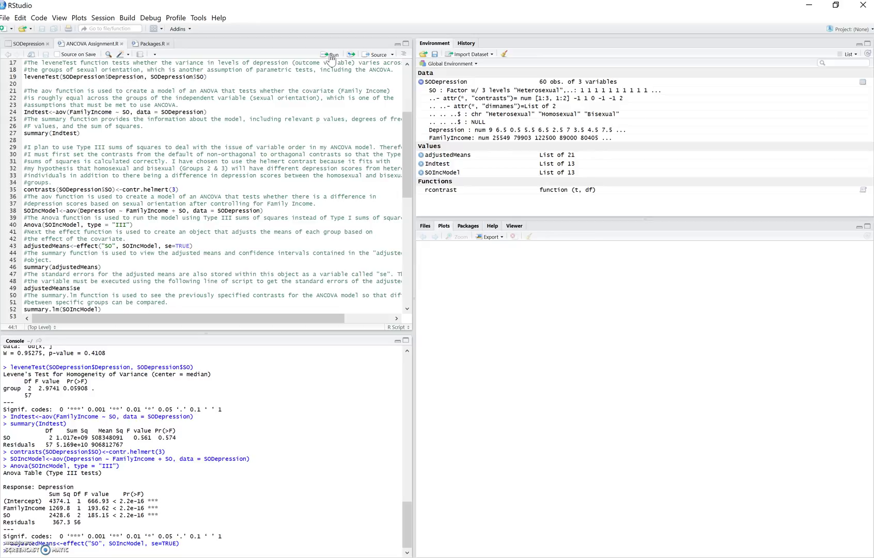
click(331, 55)
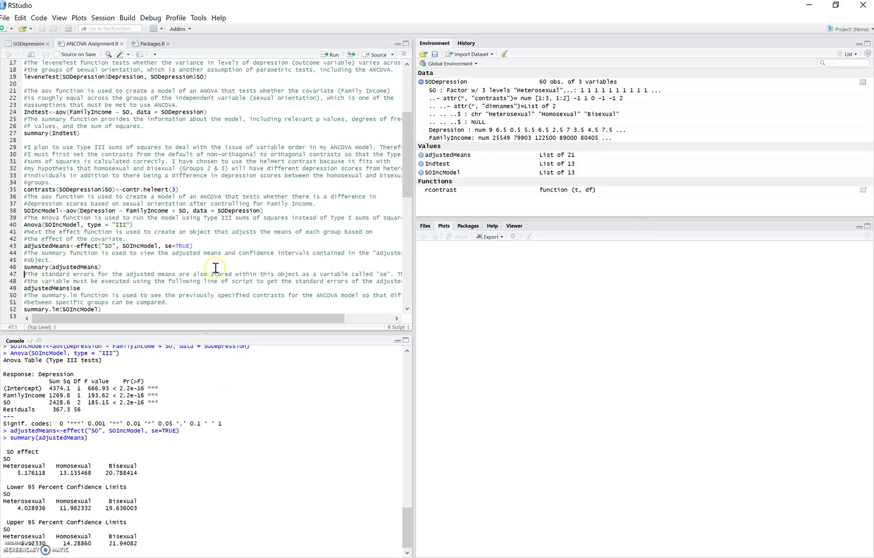
Output the standard errors of the adjusted means by running the adjustedMeans$se line.
scroll(216, 267, down, 3)
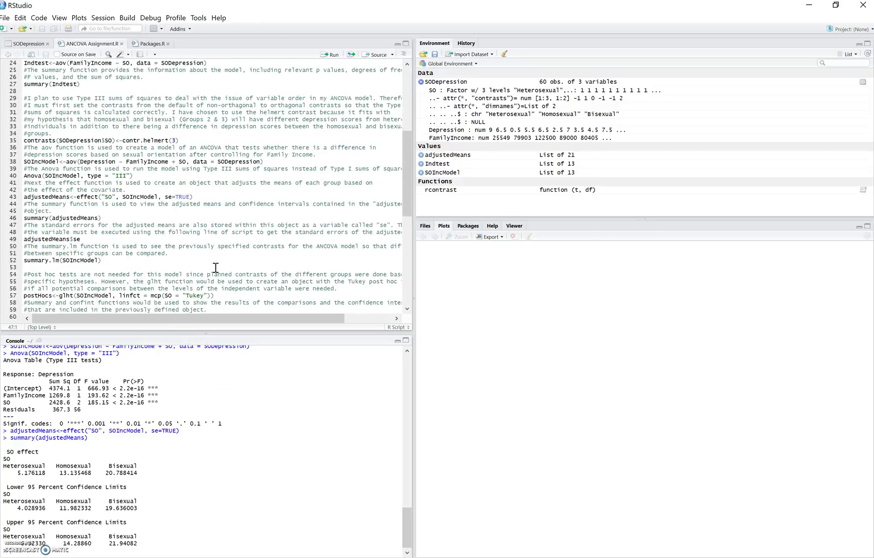
scroll(215, 267, down, 1)
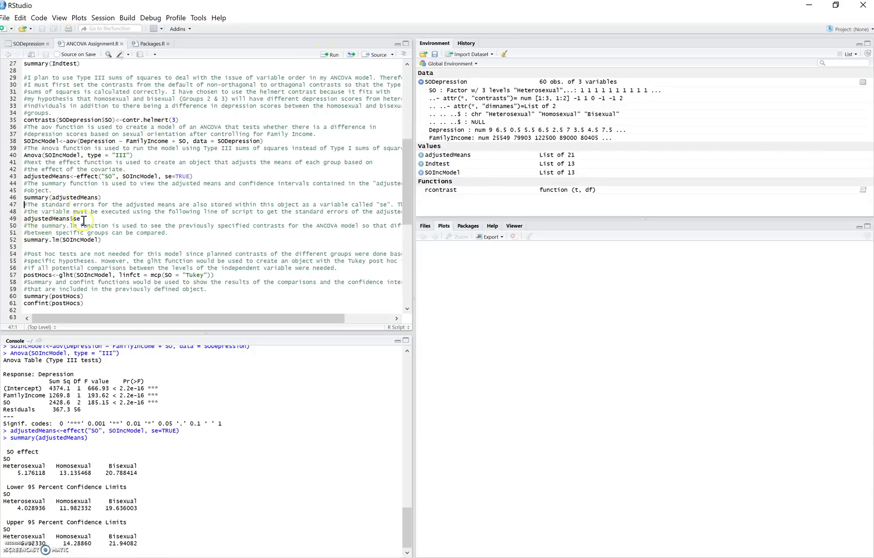
click(39, 219)
click(335, 55)
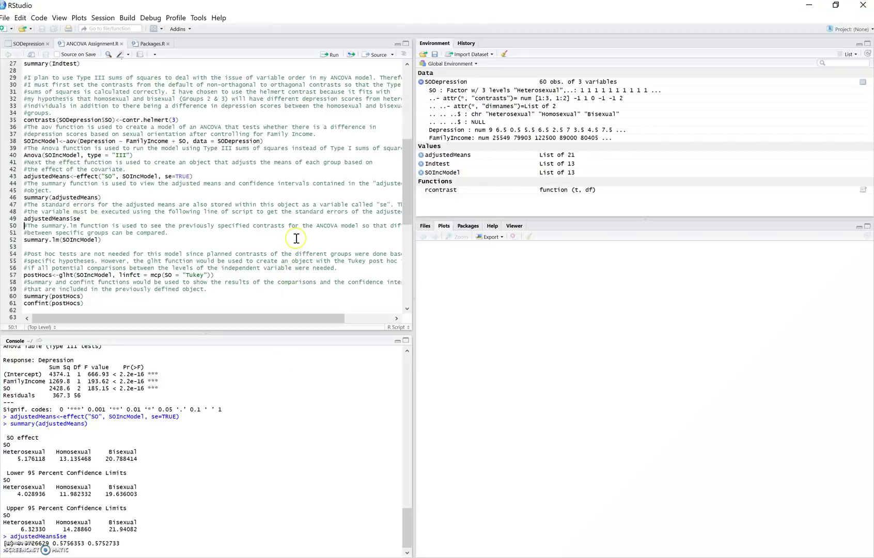
Run summary.lm(SOIncModel) from the script to output the planned contrasts of the ANCOVA model.
scroll(296, 239, down, 1)
scroll(295, 238, down, 3)
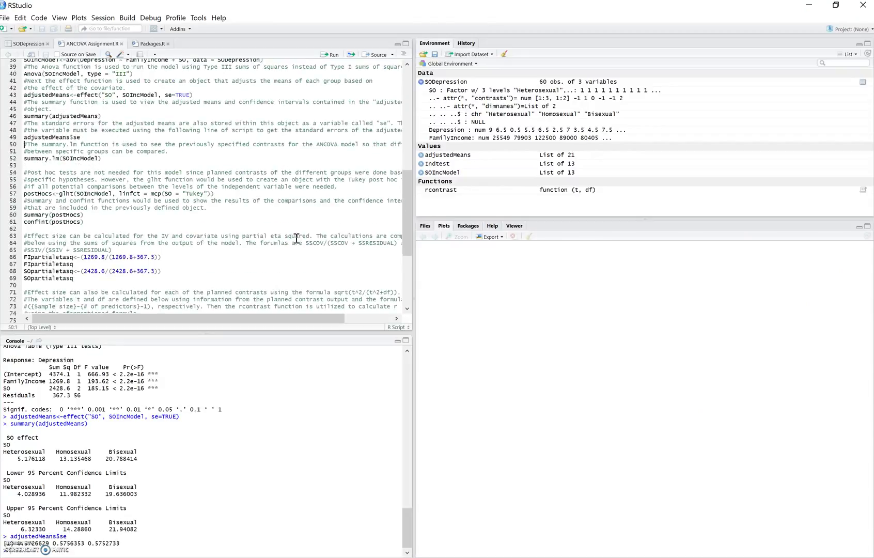
scroll(296, 239, up, 2)
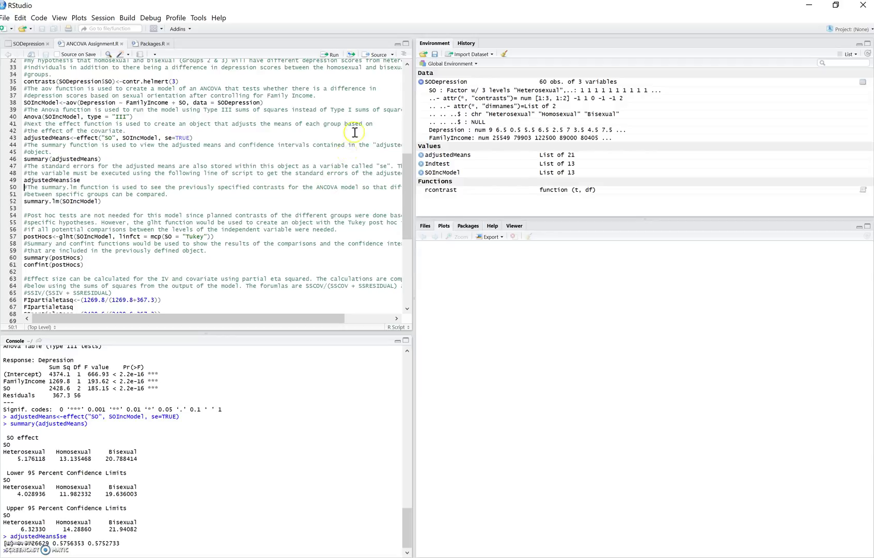
click(331, 54)
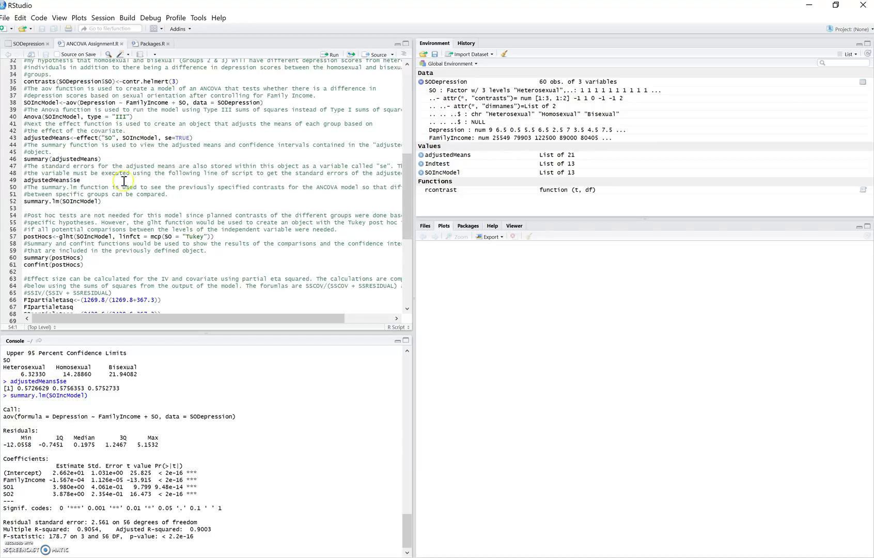
Run the postHocs glht line with Tukey comparisons for SO, and output its summary and confidence intervals.
click(103, 237)
click(331, 55)
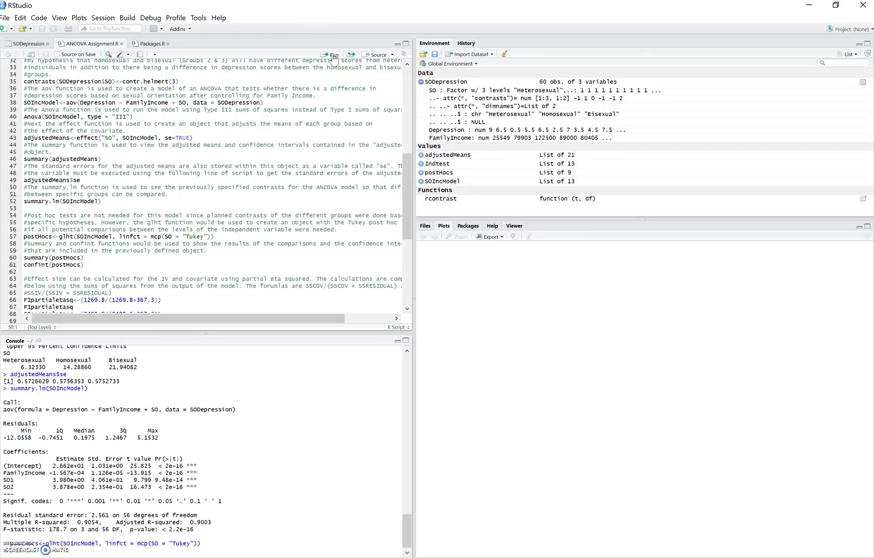
click(331, 55)
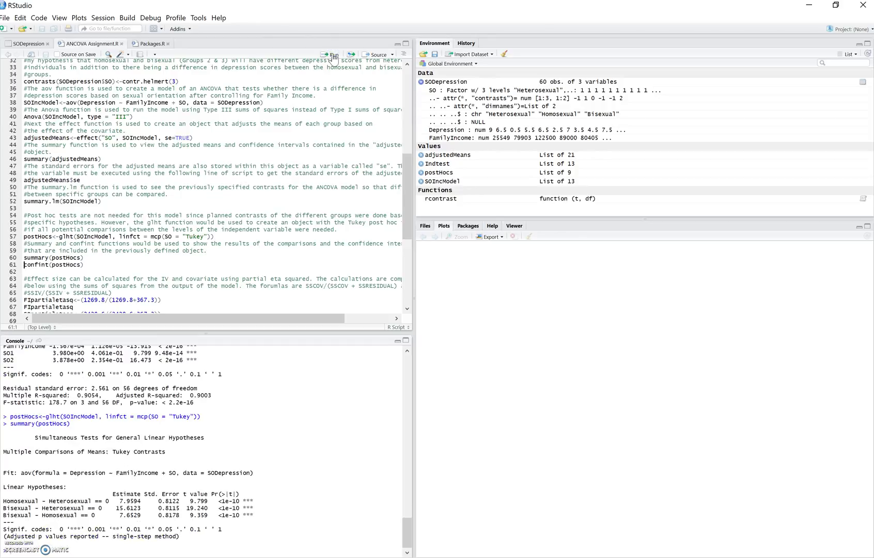
click(333, 55)
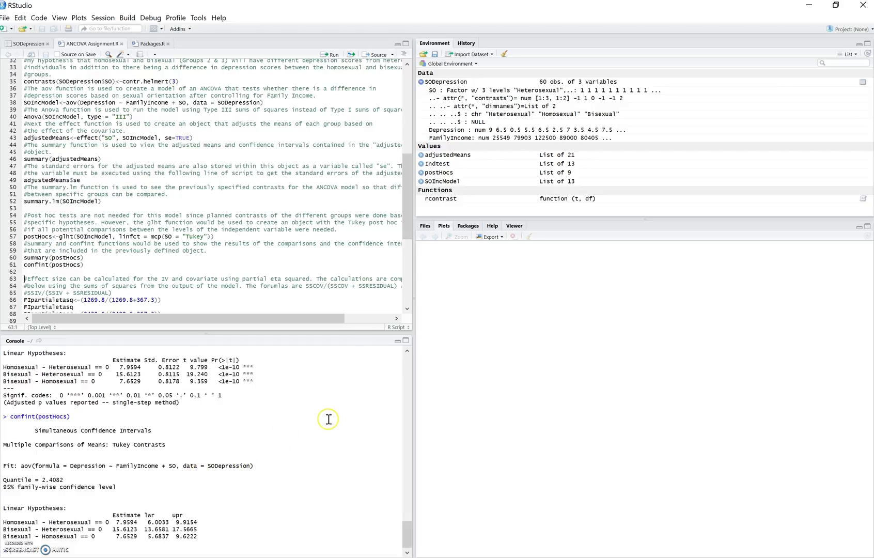
scroll(328, 419, up, 2)
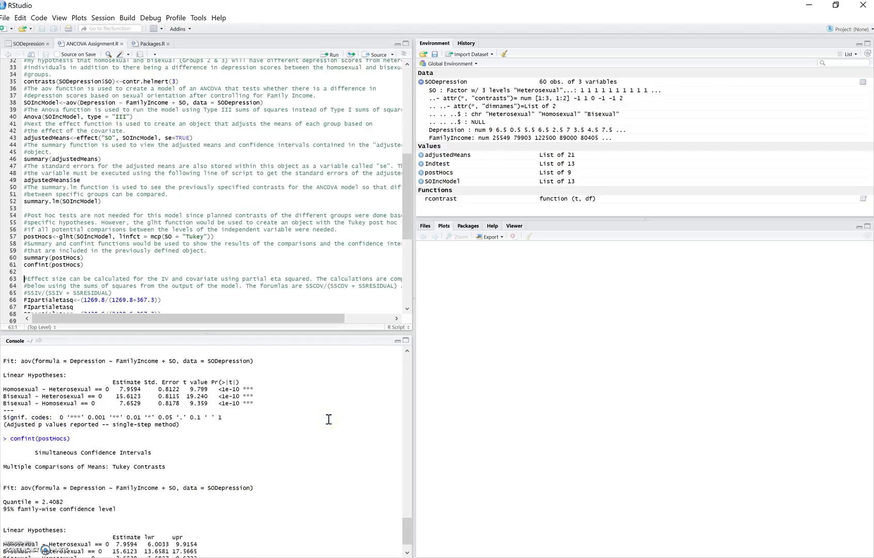
scroll(328, 418, down, 2)
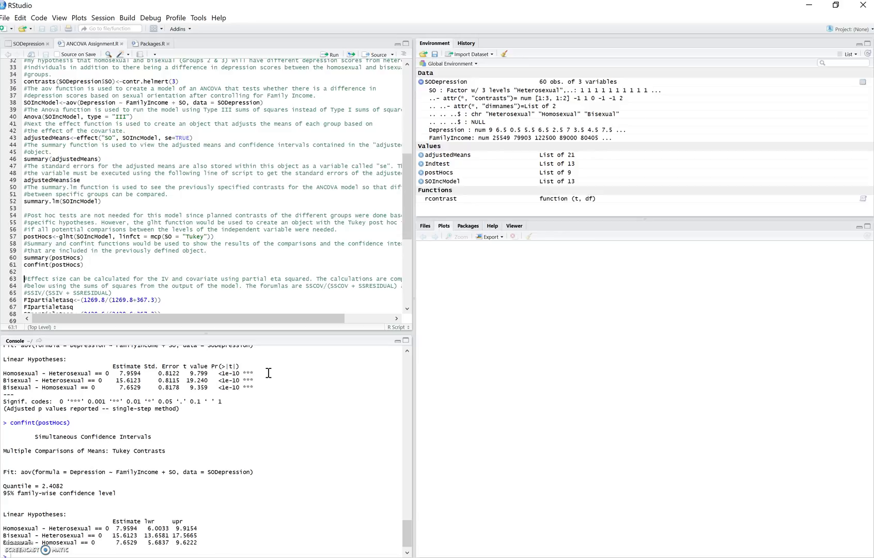
scroll(268, 373, down, 1)
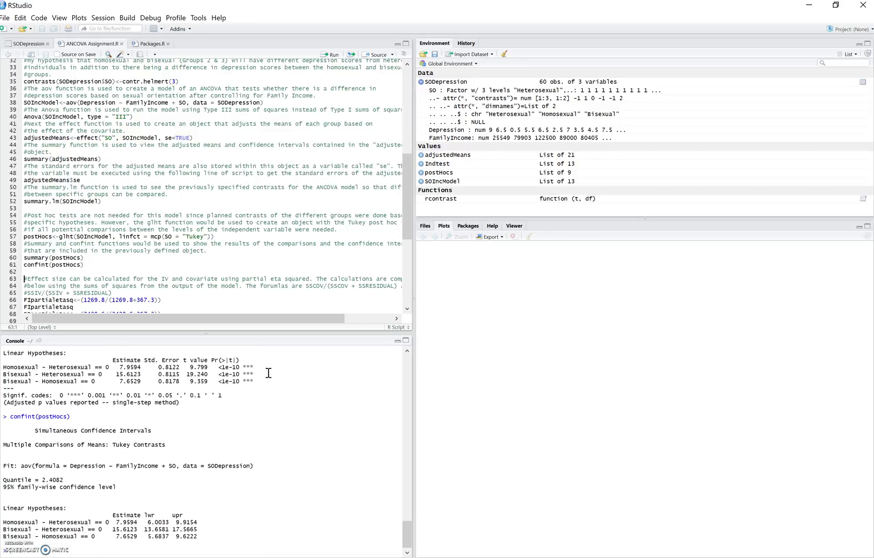
Examine the script's effect-size section with the partial eta squared formulas and the earlier model output in the console.
click(295, 407)
scroll(260, 222, down, 5)
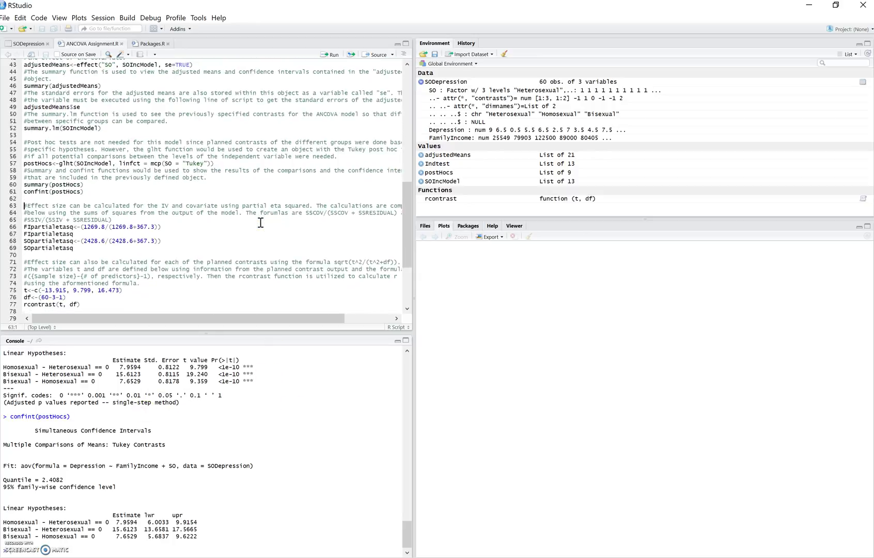
scroll(260, 222, down, 1)
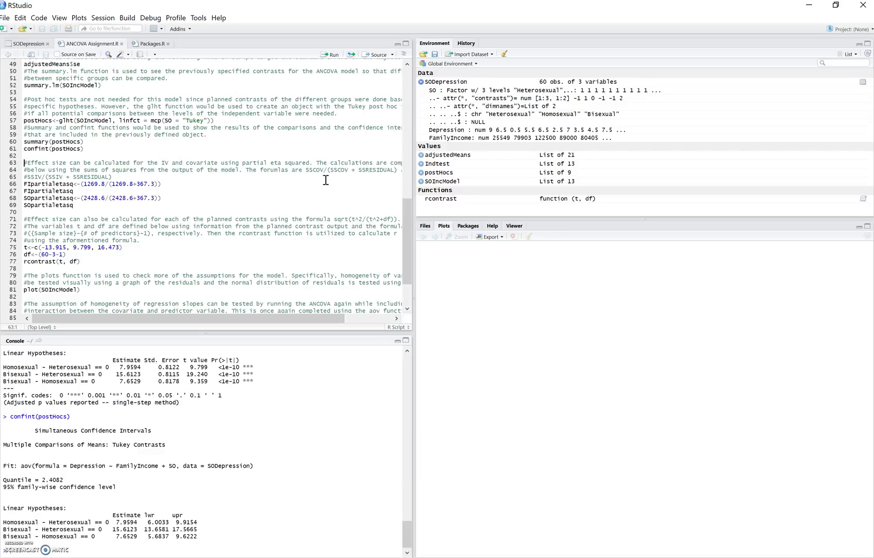
click(339, 414)
scroll(338, 414, up, 2)
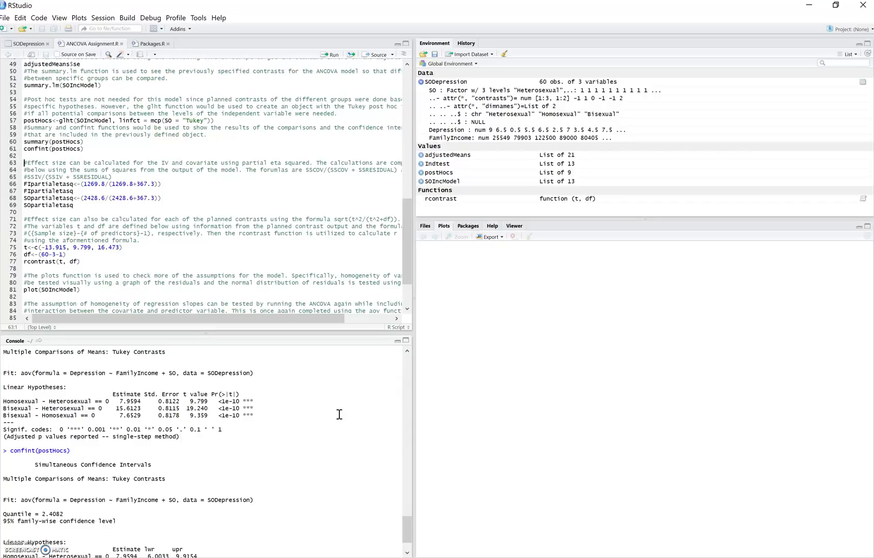
scroll(339, 414, up, 3)
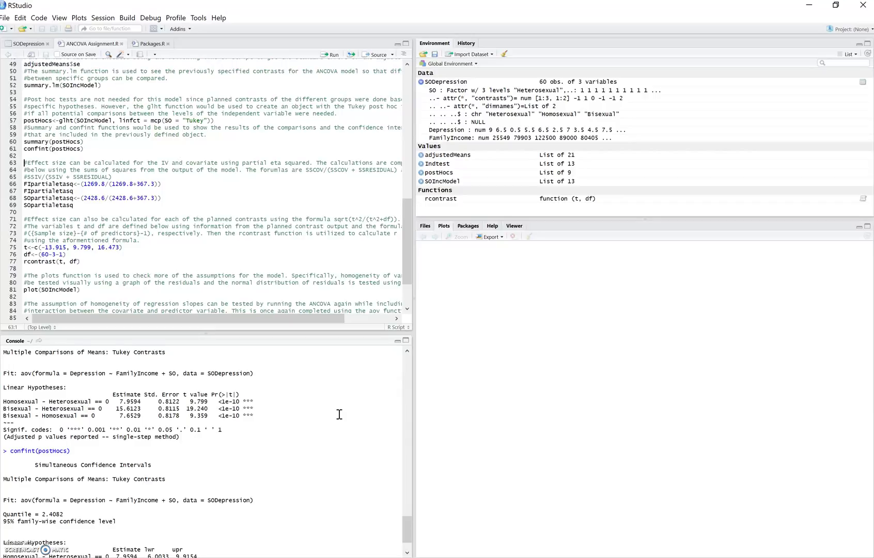
scroll(339, 415, up, 3)
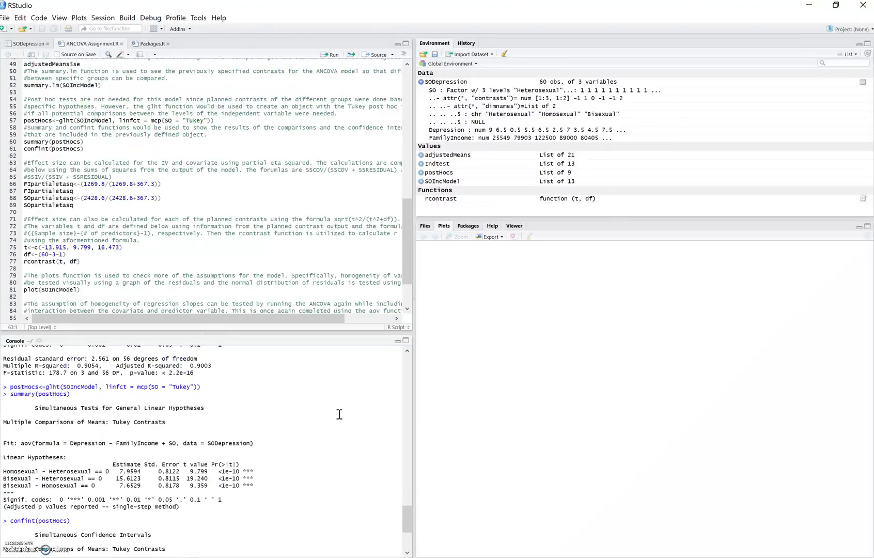
scroll(339, 414, up, 4)
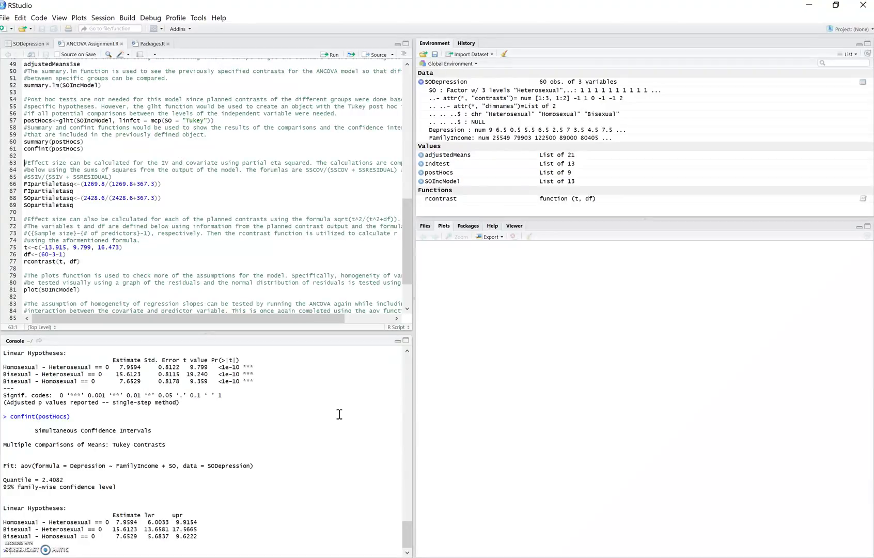
Place the cursor on the FIpartialetasq formula line and examine the sums of squares in the console's Type III Anova table.
click(35, 183)
scroll(289, 394, up, 3)
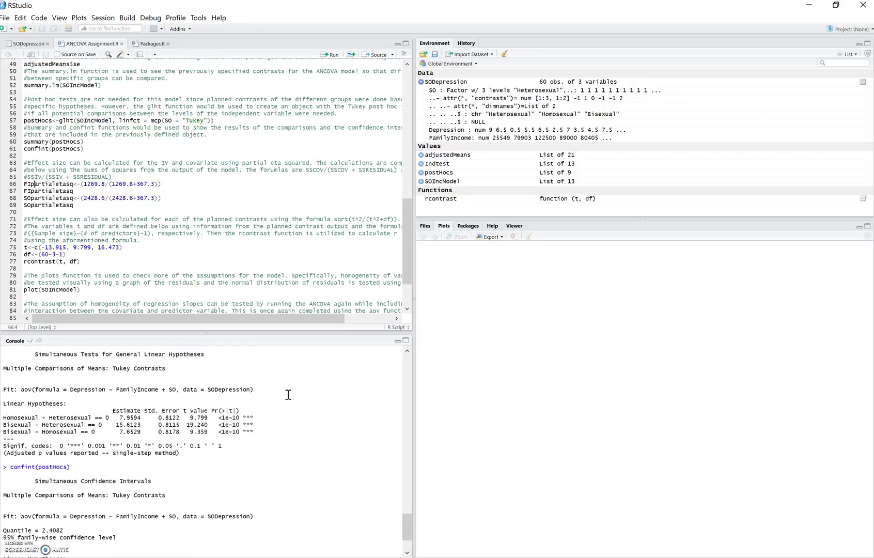
scroll(289, 394, up, 5)
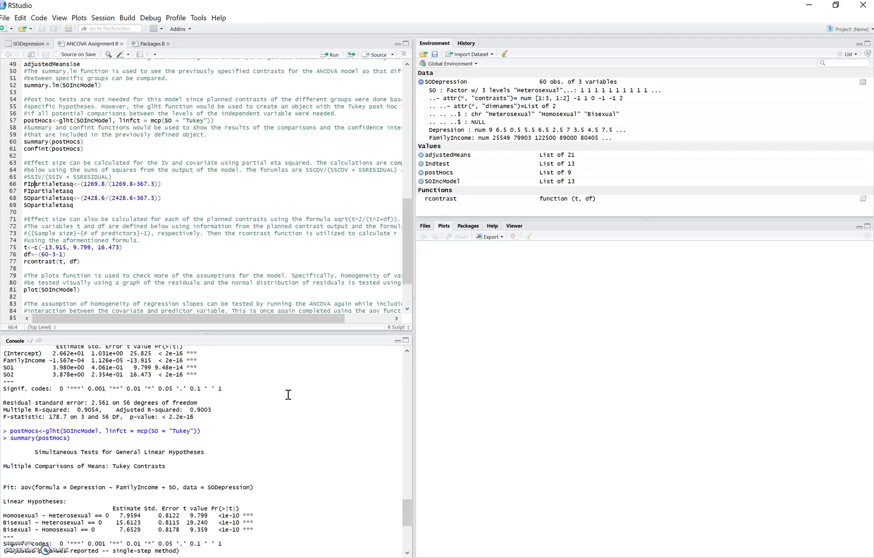
scroll(288, 394, up, 10)
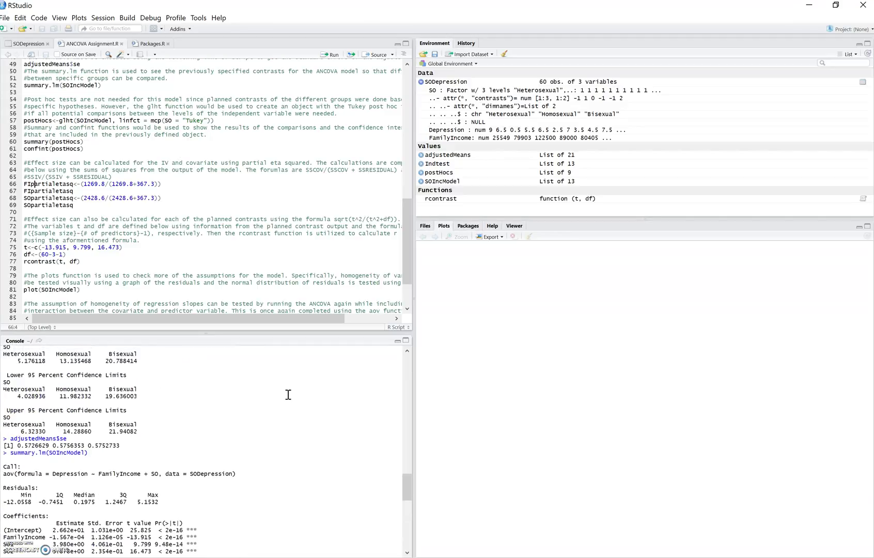
scroll(288, 394, up, 8)
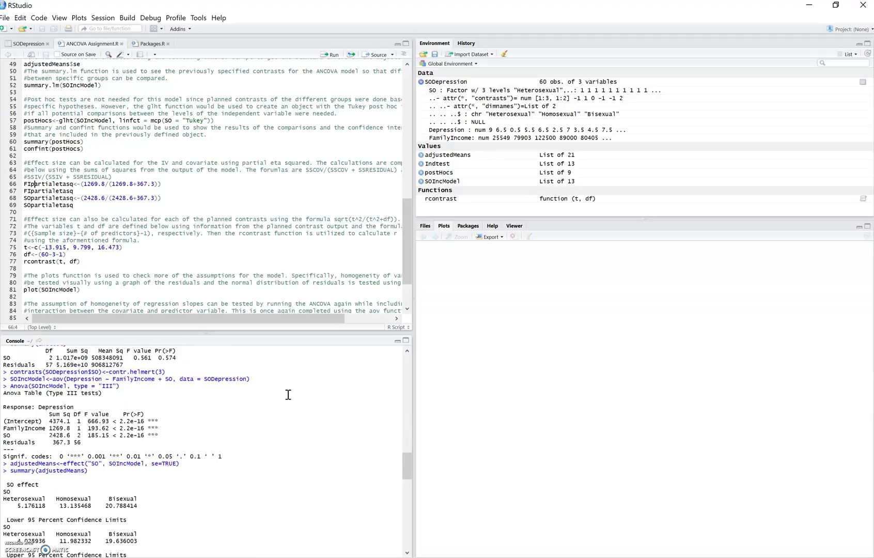
scroll(288, 394, up, 4)
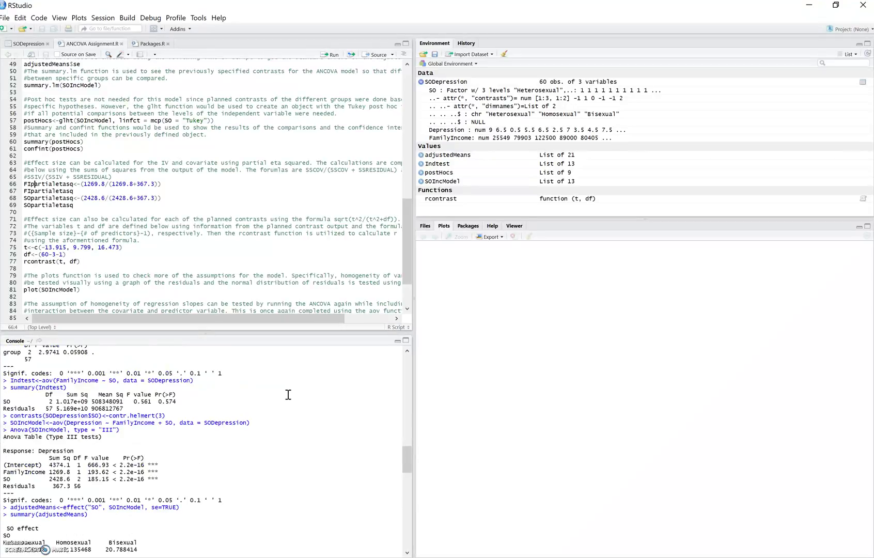
scroll(288, 394, up, 1)
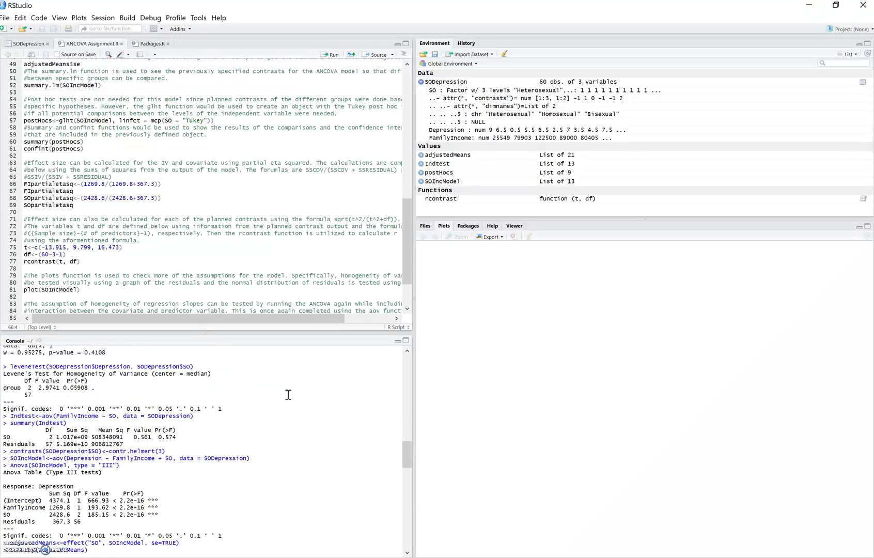
scroll(288, 394, down, 5)
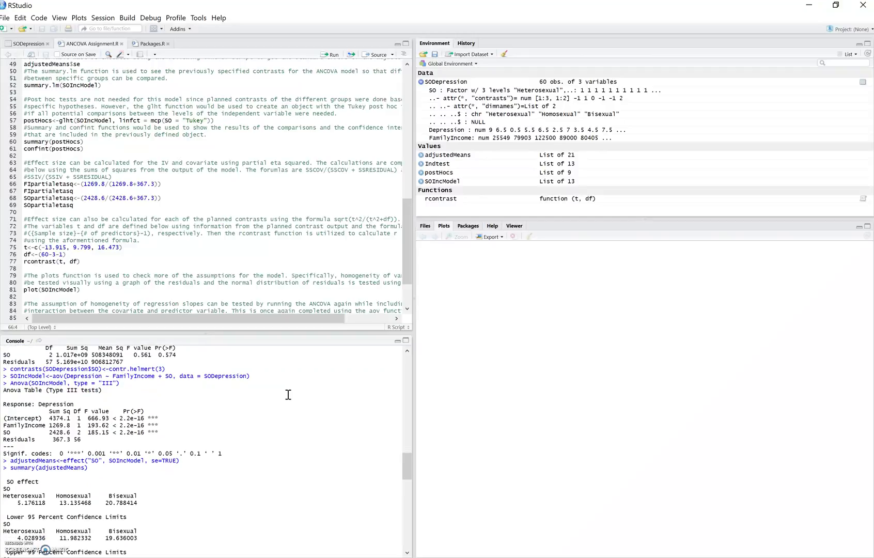
scroll(288, 394, down, 1)
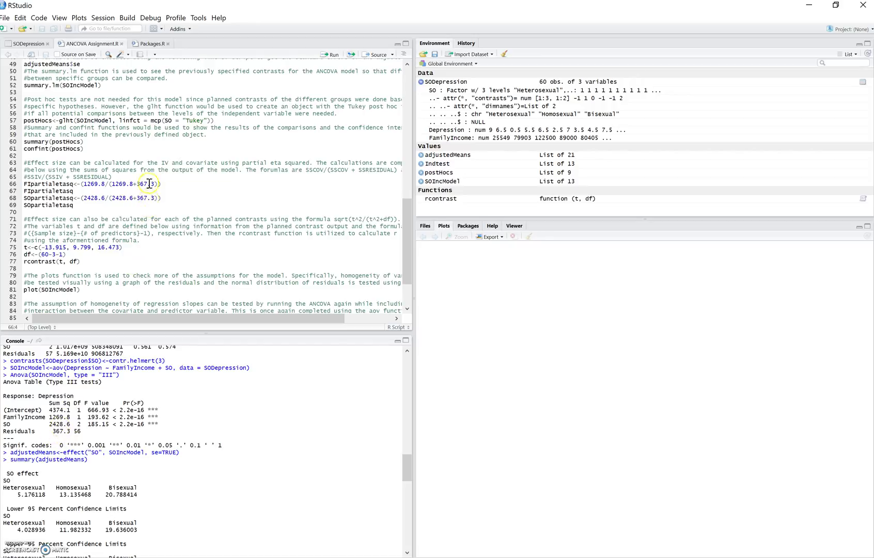
Run script lines 66 to 69 to calculate and output the partial eta squared values FIpartialetasq and SOpartialetasq.
click(333, 55)
click(333, 55)
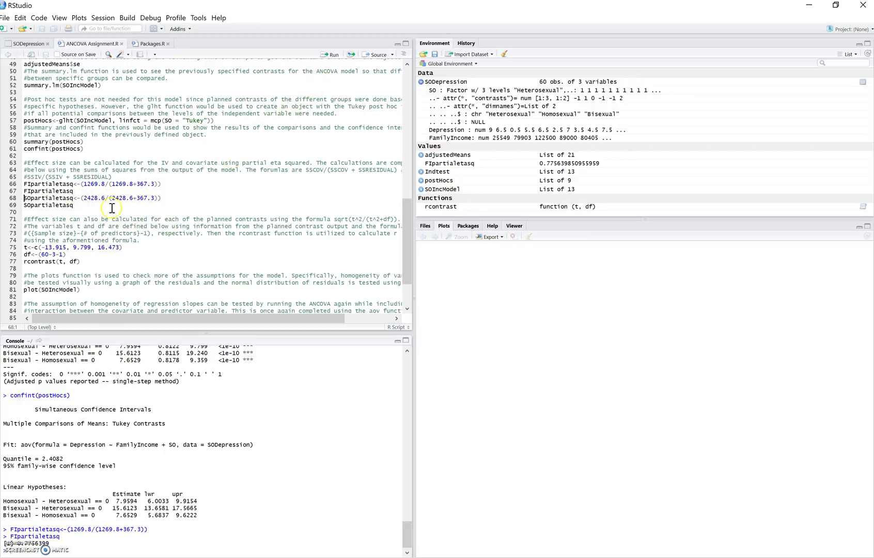
click(331, 55)
click(331, 56)
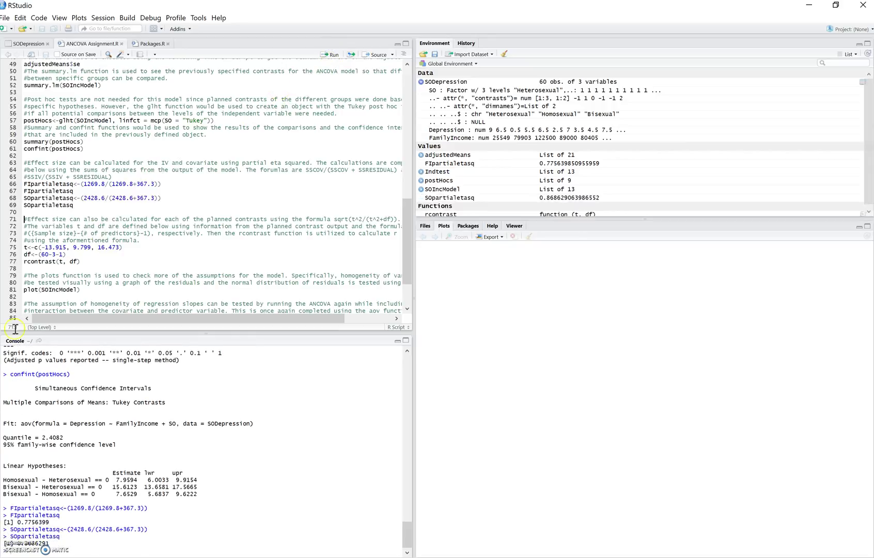